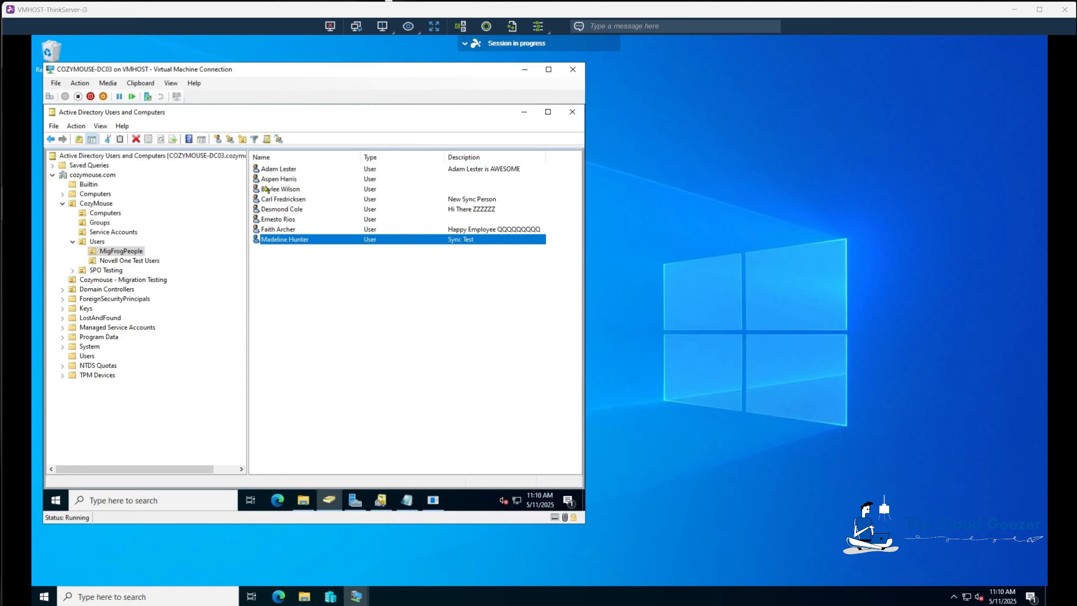
Switch to the target domain controller and browse the Cozymouse and UK OUs under the MIGFROG Users container.
{"action": "mouse_move", "coordinate": [358, 597]}
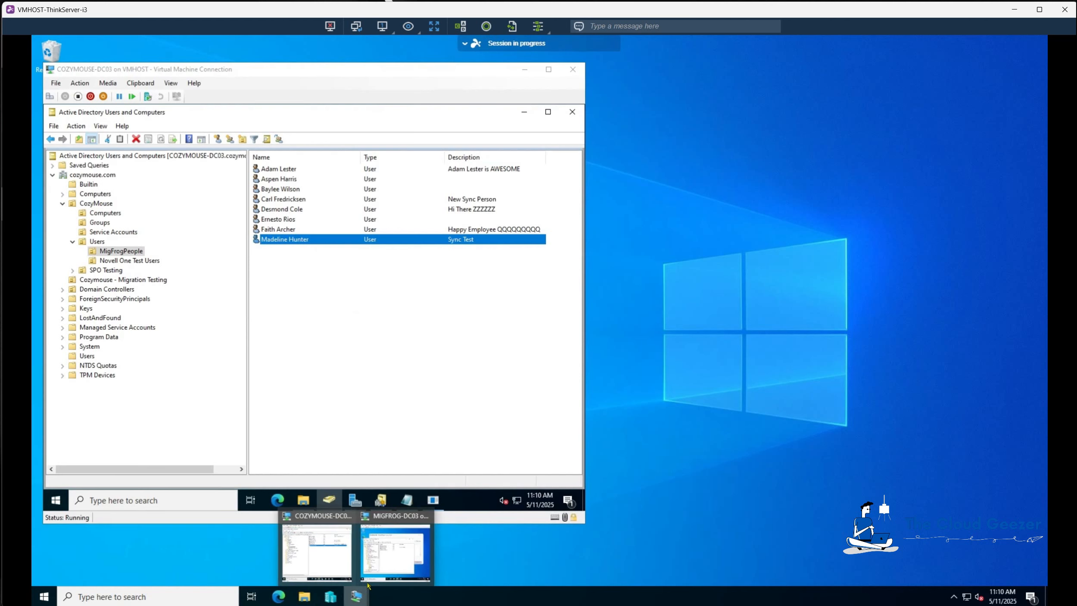
{"action": "left_click", "coordinate": [376, 566]}
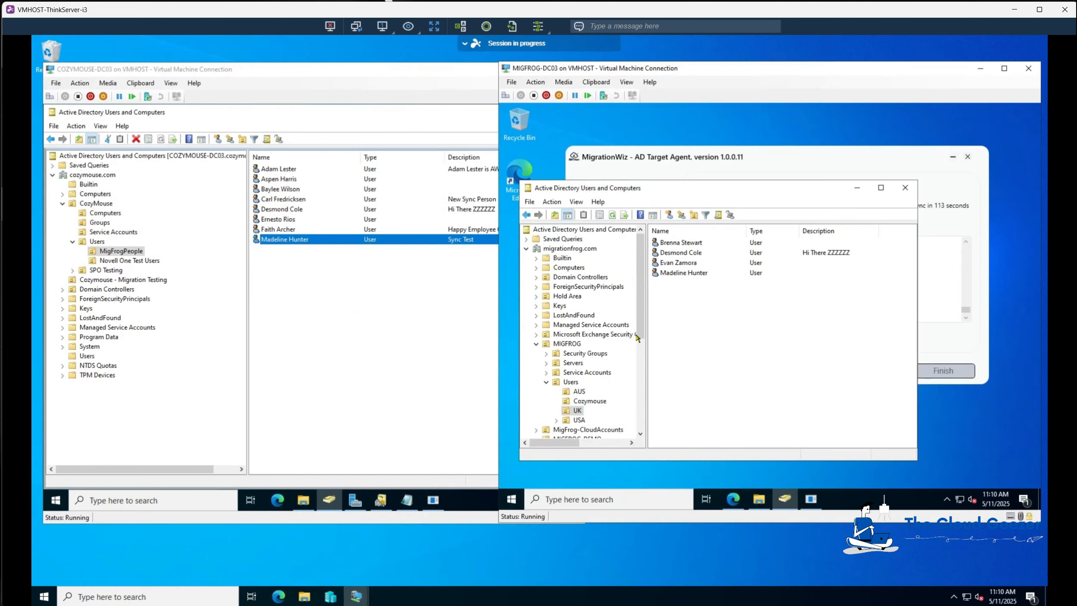
{"action": "left_click", "coordinate": [587, 402]}
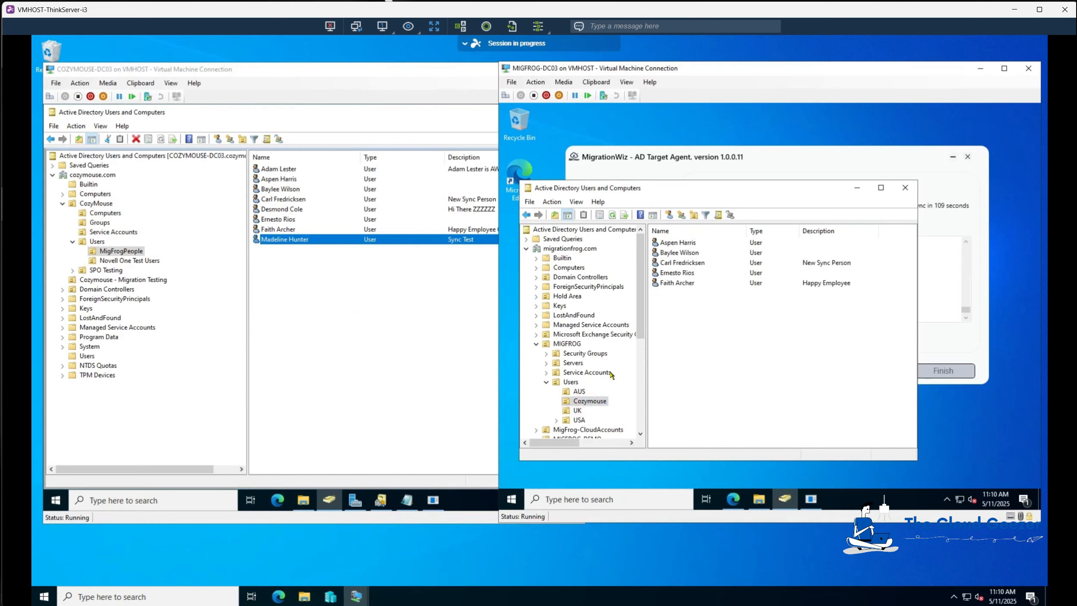
{"action": "left_click", "coordinate": [583, 410]}
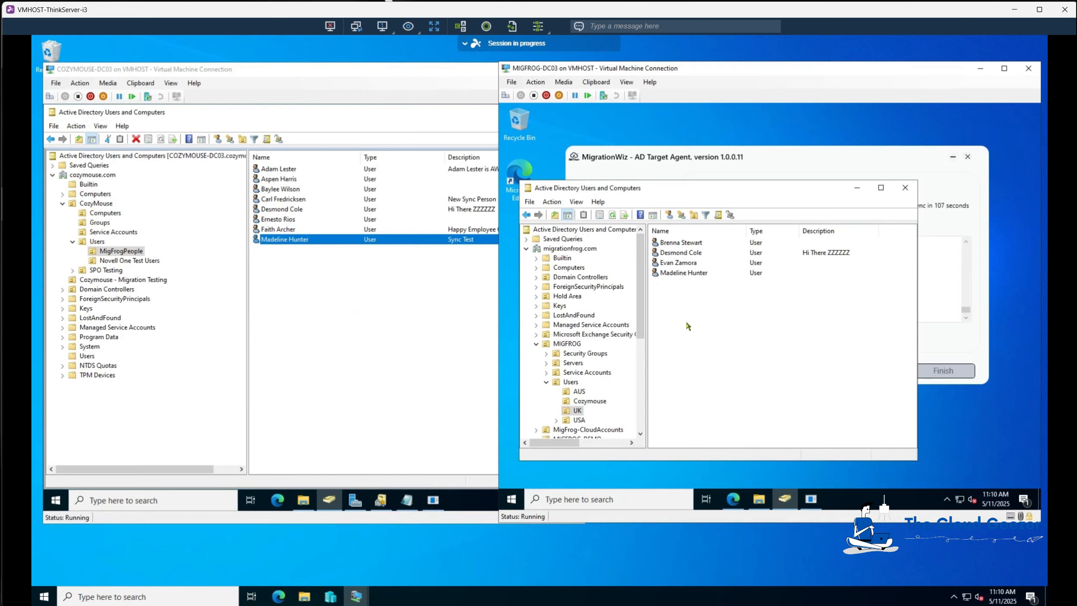
{"action": "left_click", "coordinate": [687, 273]}
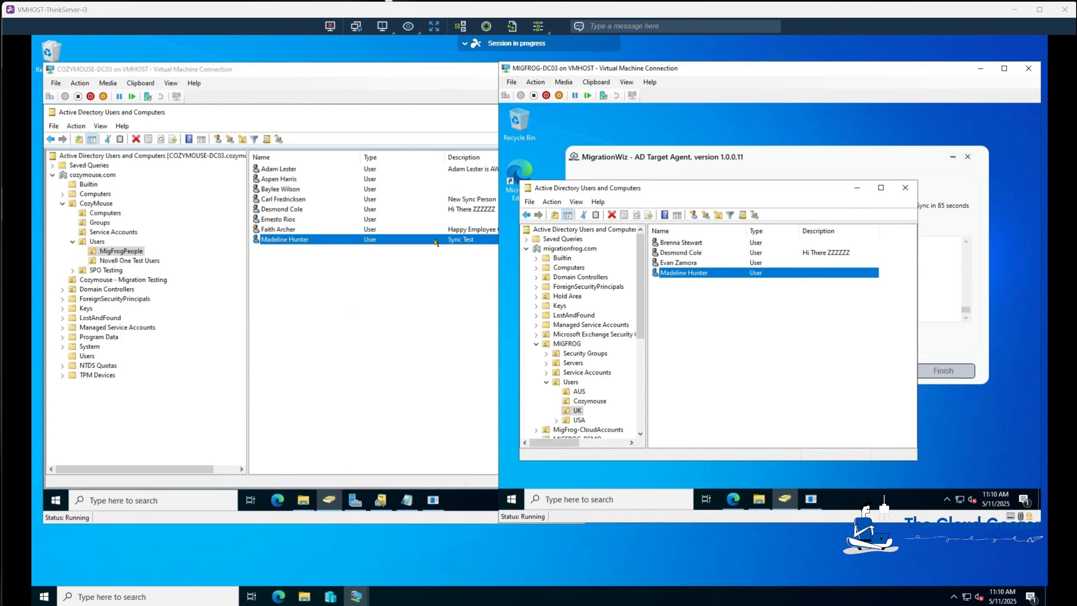
Open the source AD agent, start a scan and transmit, and minimize the agent window.
{"action": "left_click", "coordinate": [434, 501]}
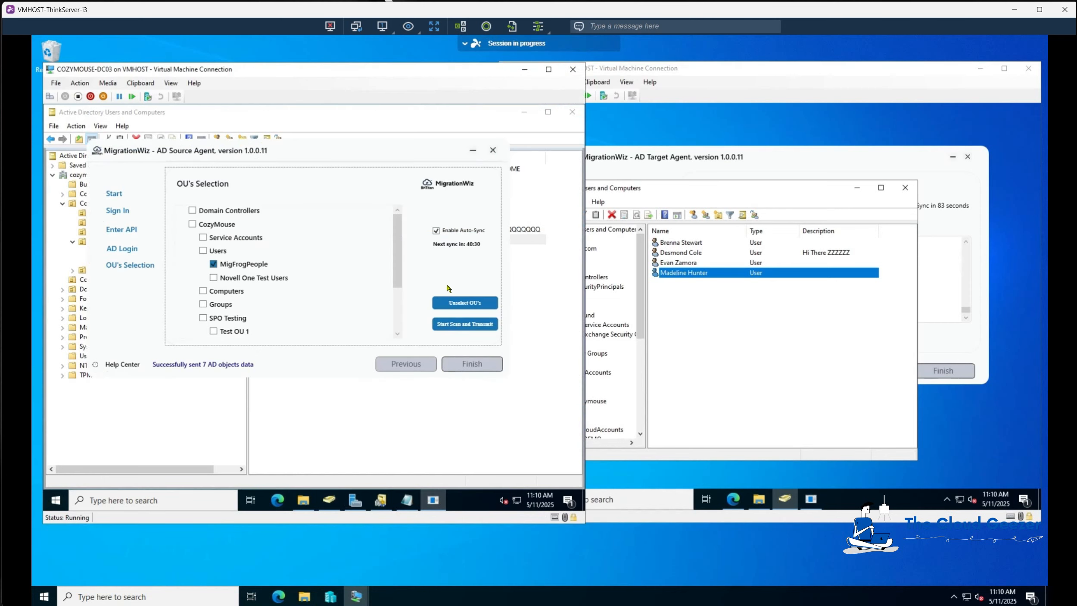
{"action": "left_click", "coordinate": [453, 326]}
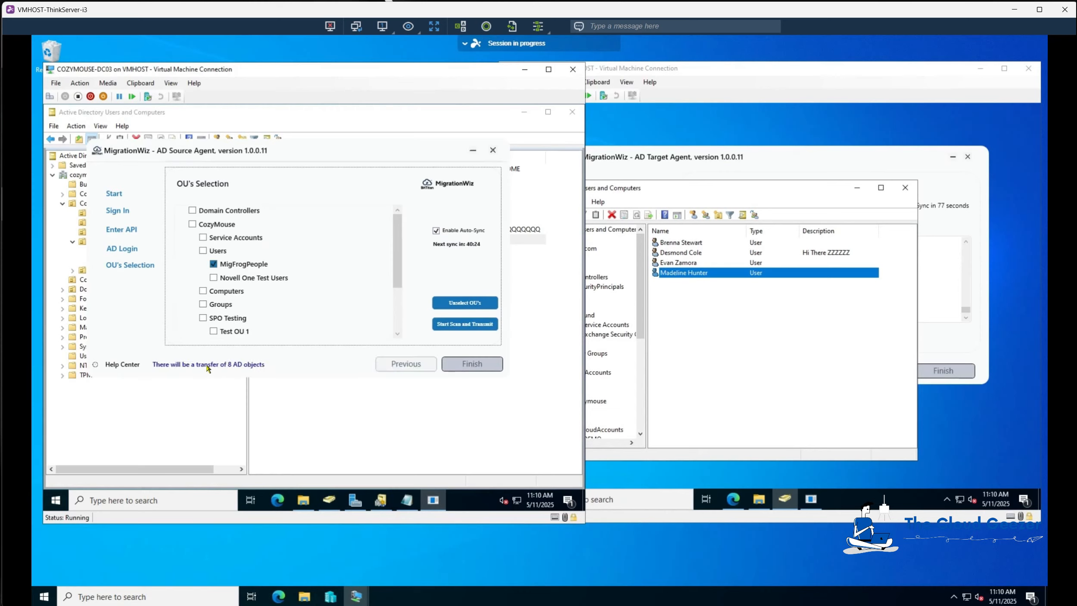
{"action": "left_click", "coordinate": [471, 150]}
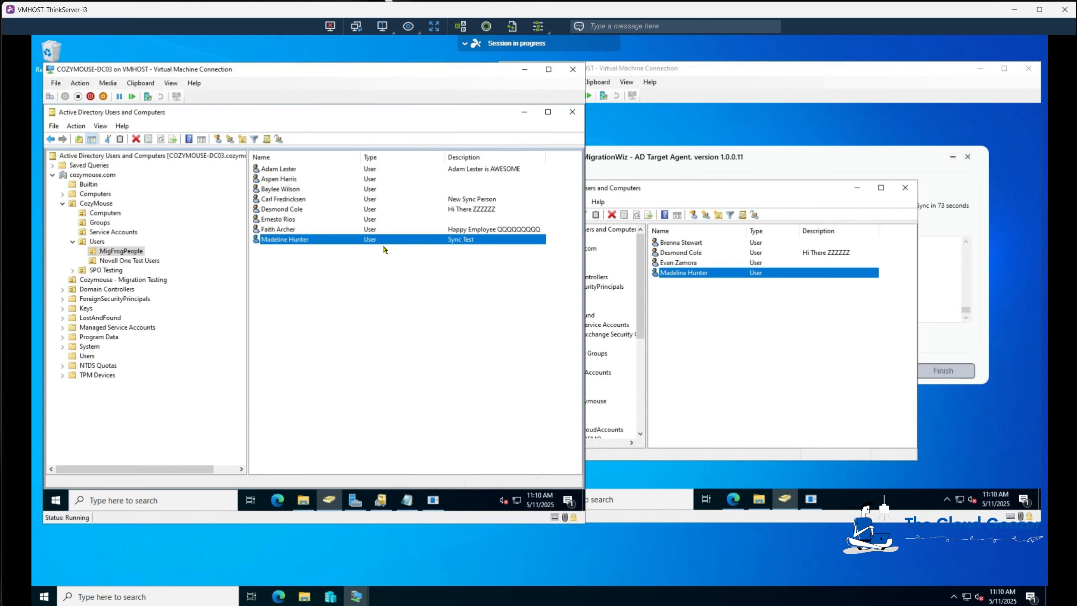
{"action": "double_click", "coordinate": [295, 240]}
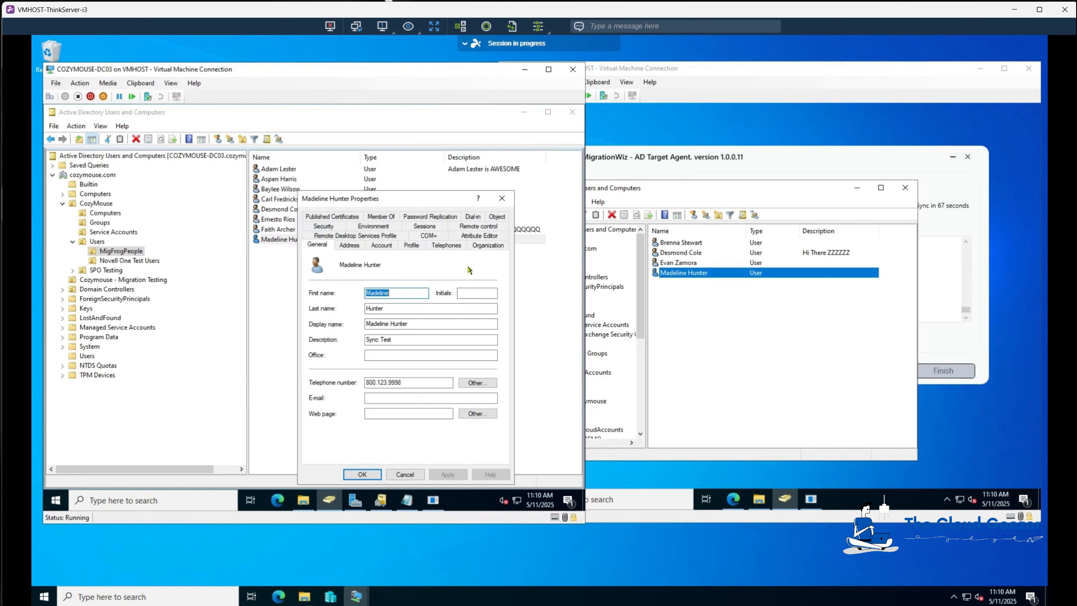
{"action": "left_click", "coordinate": [480, 238]}
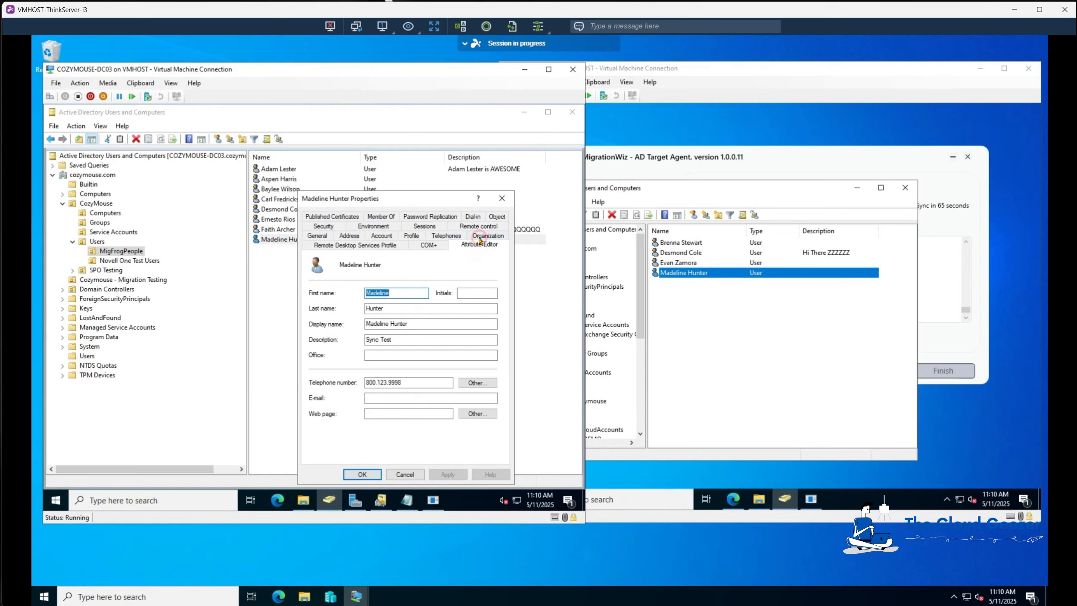
{"action": "scroll", "coordinate": [493, 400], "scroll_direction": "down", "scroll_amount": 5}
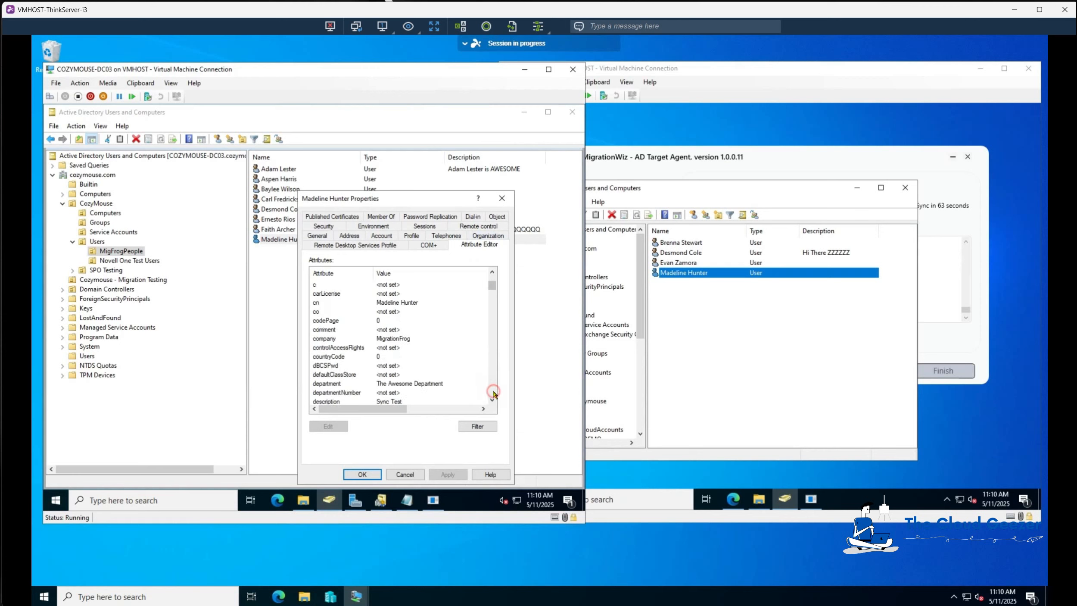
{"action": "scroll", "coordinate": [492, 404], "scroll_direction": "down", "scroll_amount": 3}
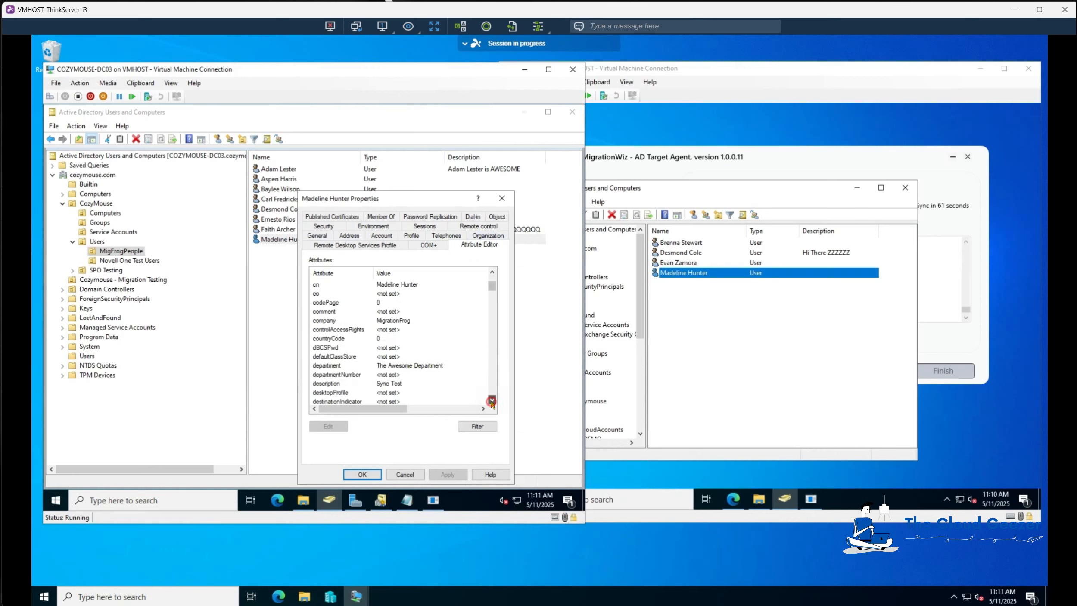
{"action": "scroll", "coordinate": [492, 403], "scroll_direction": "down", "scroll_amount": 3}
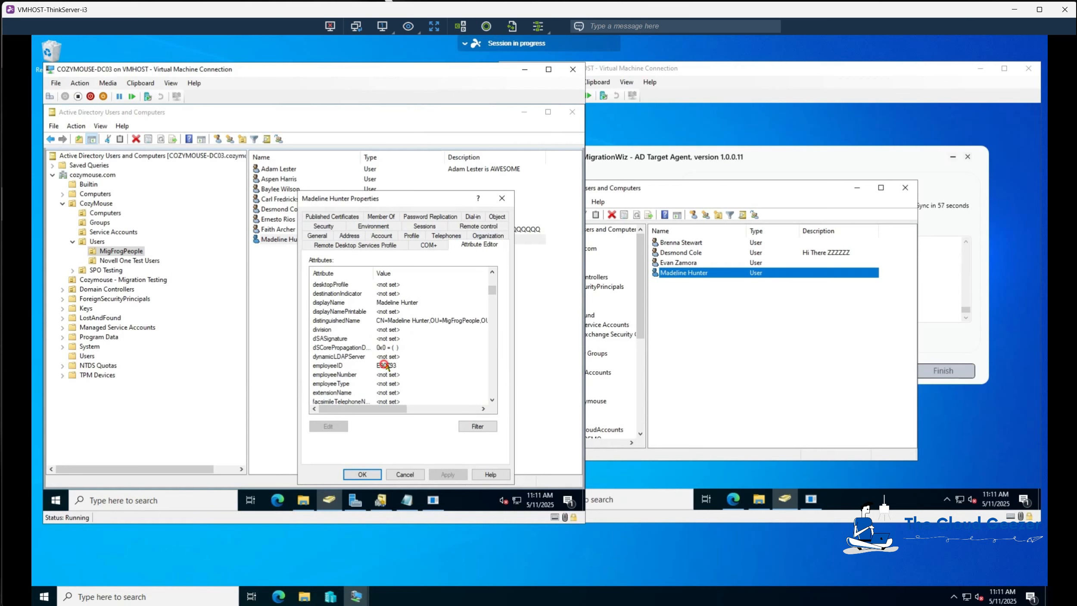
{"action": "left_click", "coordinate": [382, 367]}
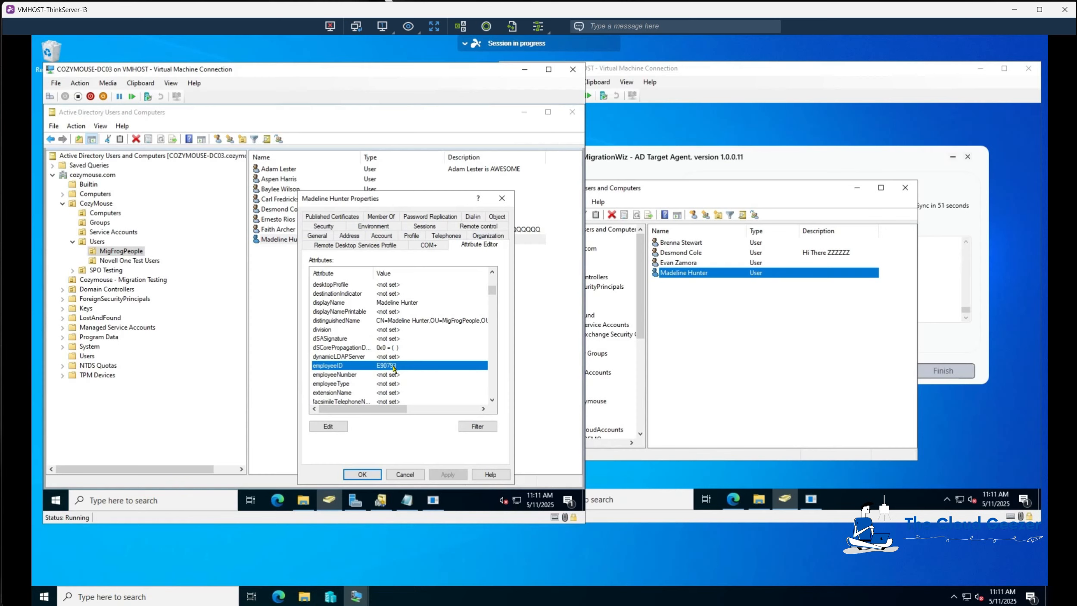
{"action": "left_click", "coordinate": [372, 475]}
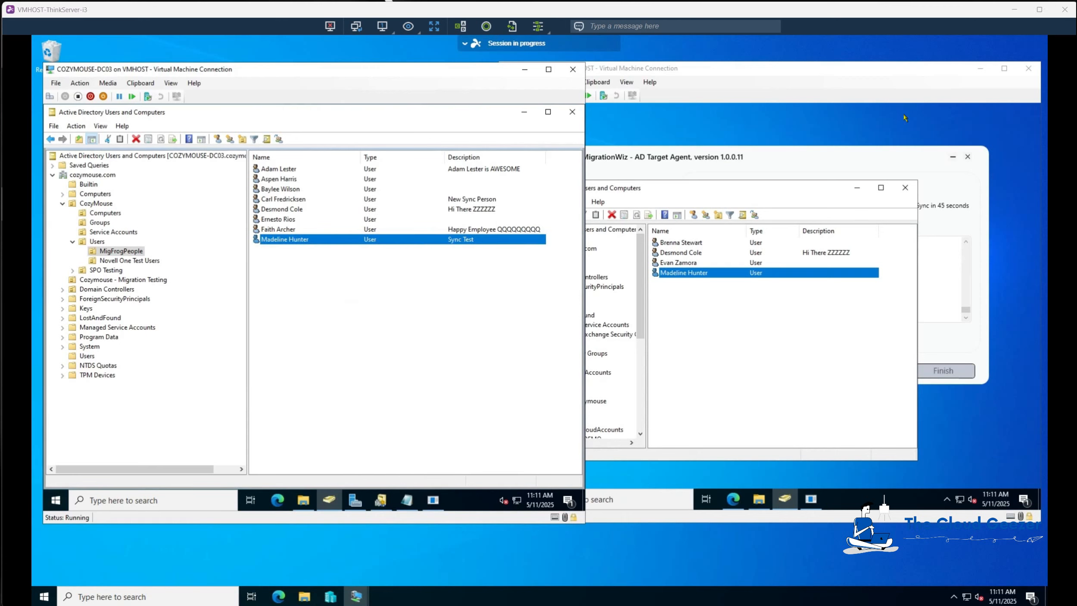
{"action": "left_click", "coordinate": [762, 188]}
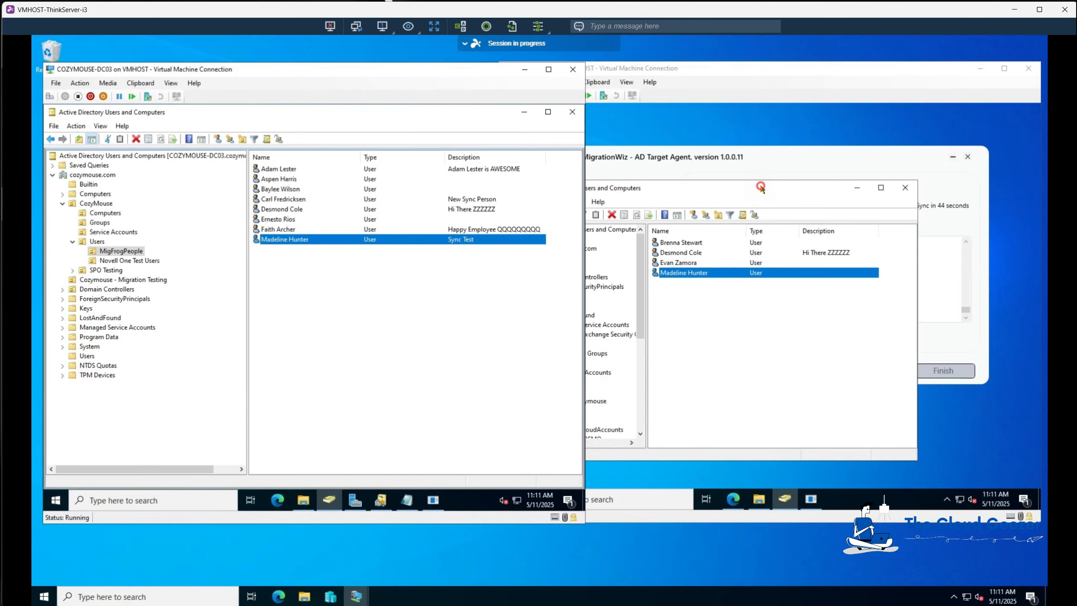
{"action": "double_click", "coordinate": [679, 274]}
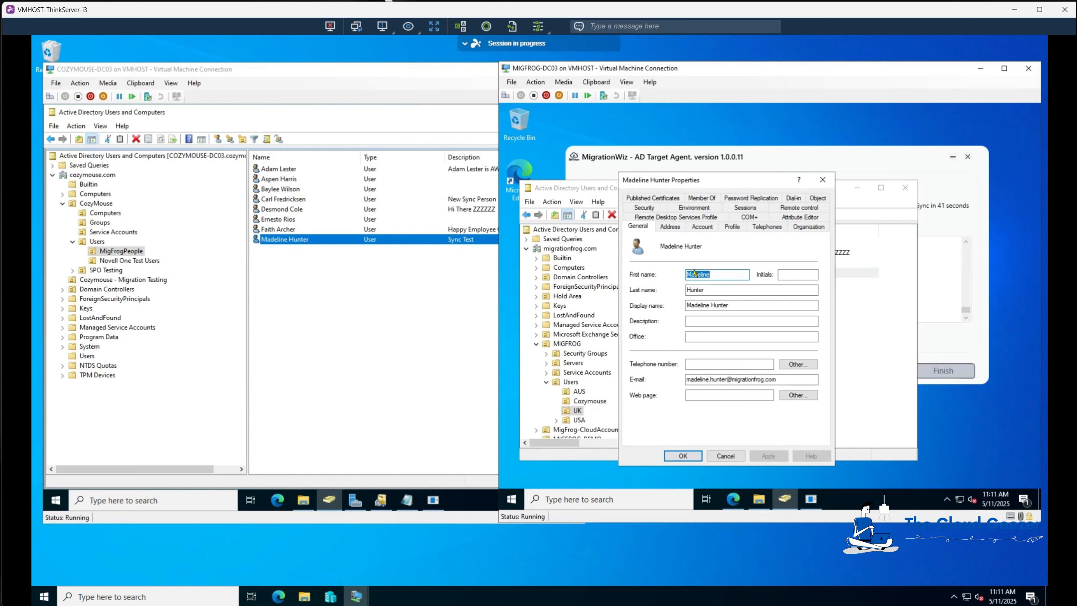
{"action": "left_click", "coordinate": [804, 217]}
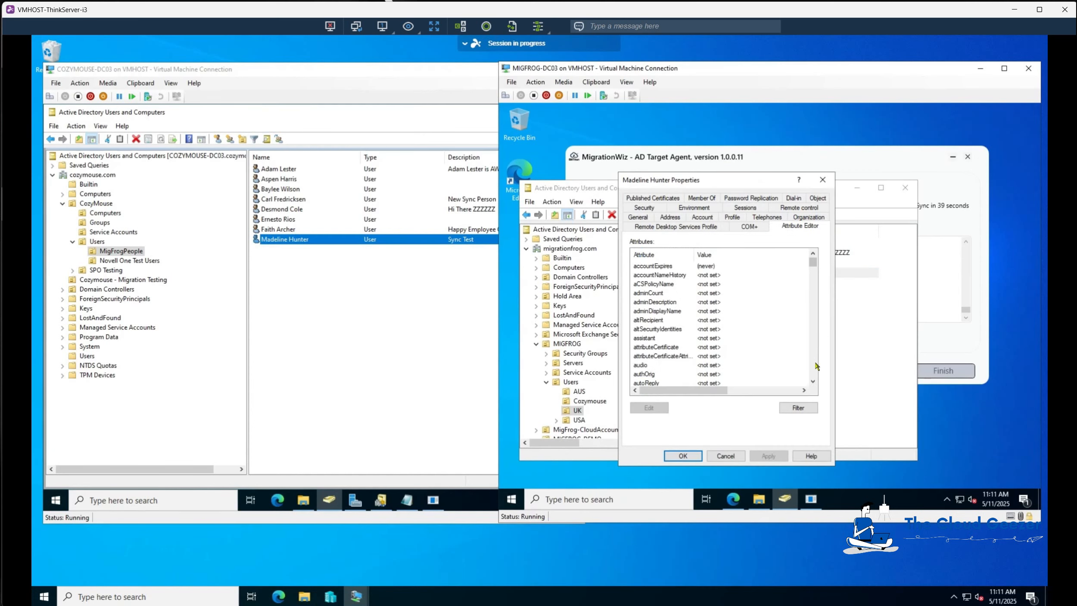
{"action": "scroll", "coordinate": [810, 361], "scroll_direction": "down", "scroll_amount": 12}
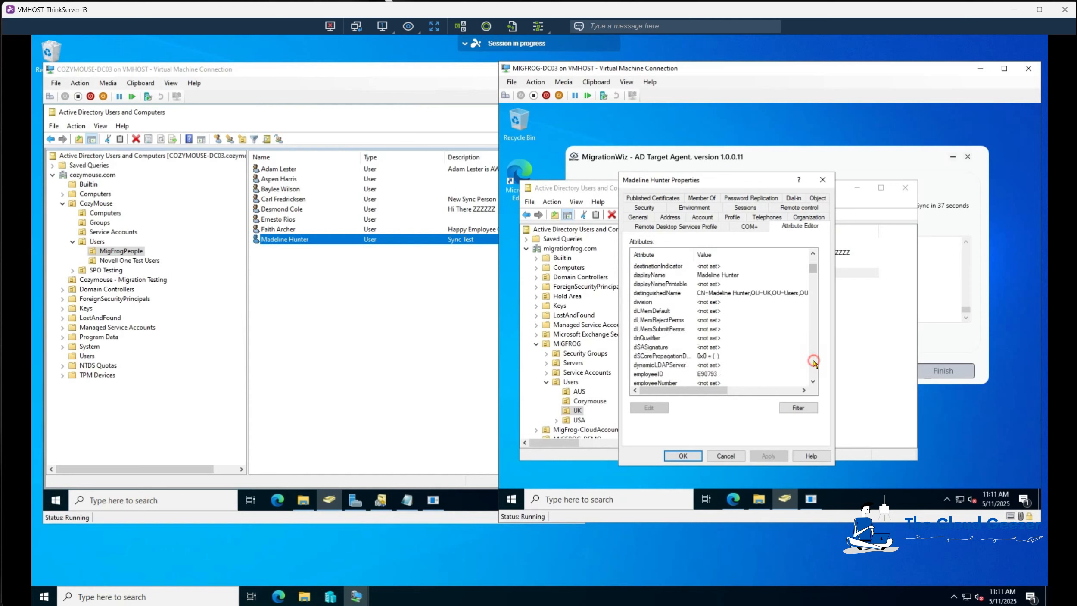
{"action": "left_click", "coordinate": [715, 374]}
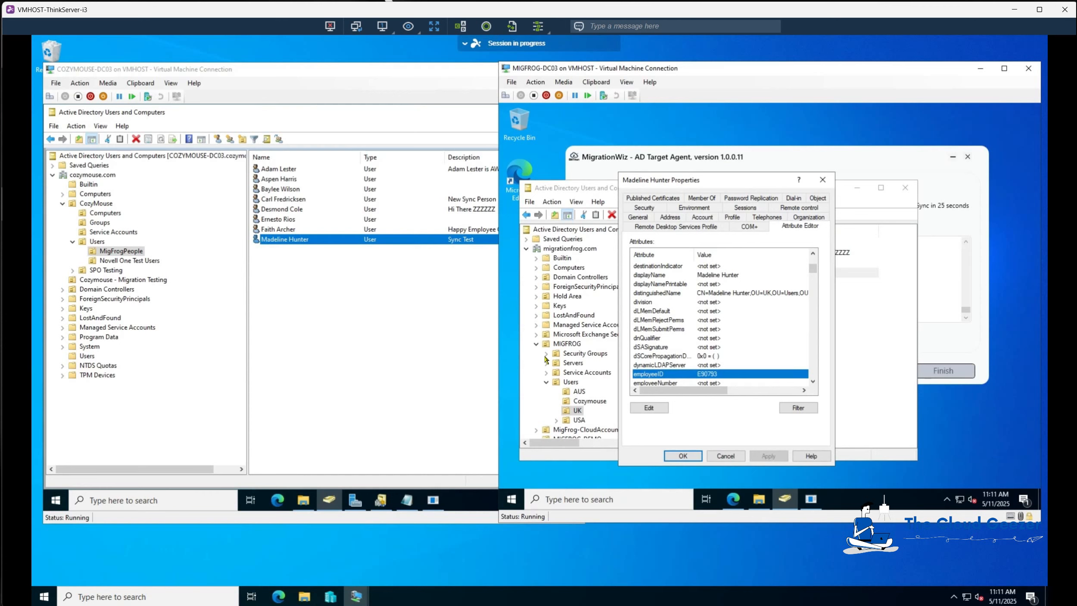
{"action": "left_click", "coordinate": [725, 456]}
Refresh the object list of the AD Migration Demonstration project.
{"action": "mouse_move", "coordinate": [785, 498]}
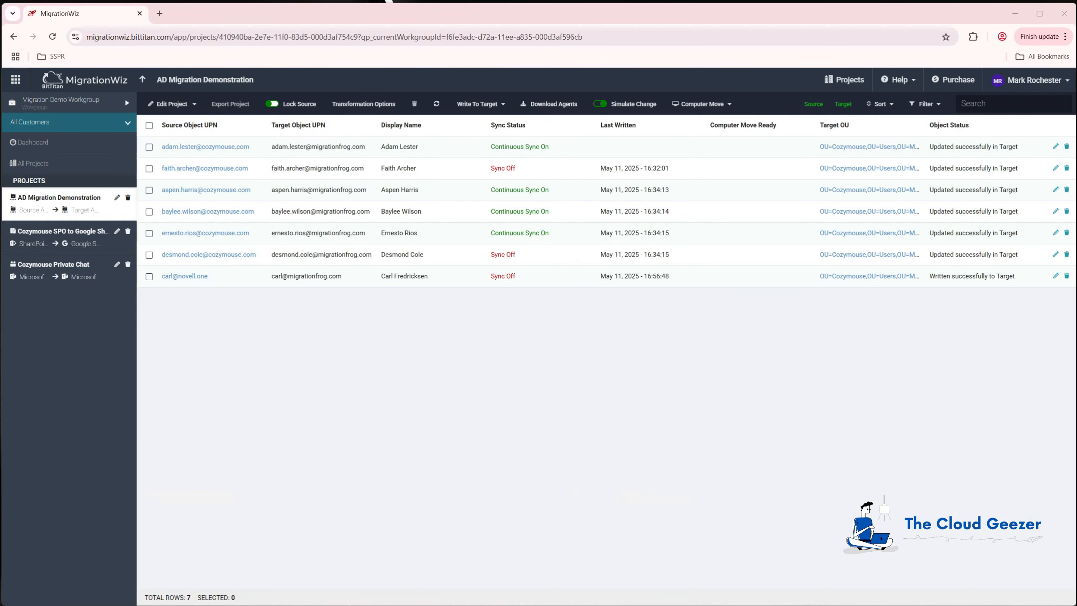
{"action": "left_click", "coordinate": [437, 104]}
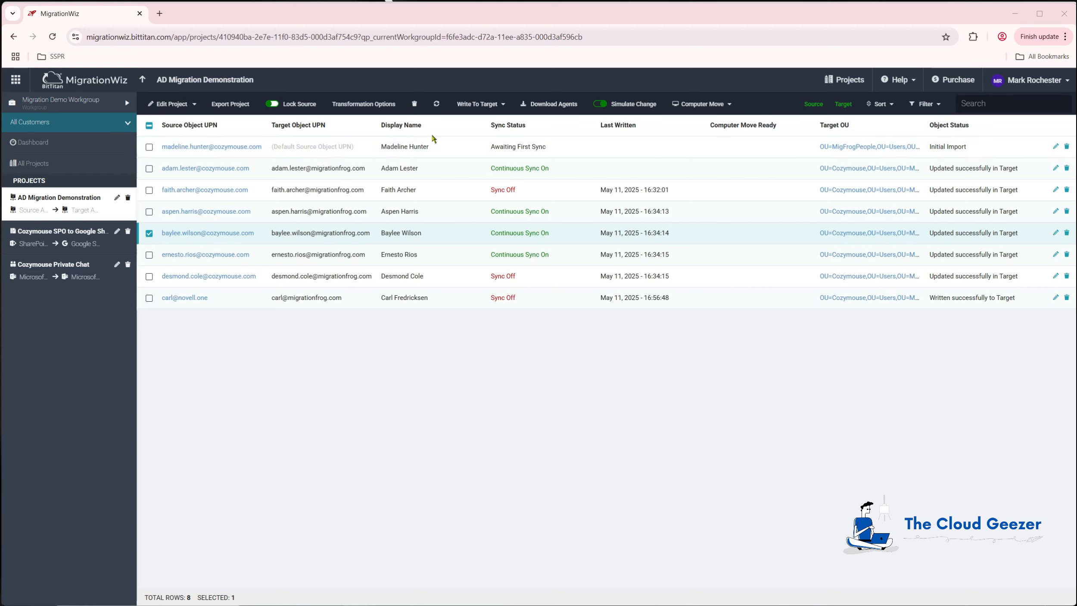
Set the project's Active Directory matching criteria to Employee ID in Advanced Options and return to the project.
{"action": "left_click", "coordinate": [193, 105]}
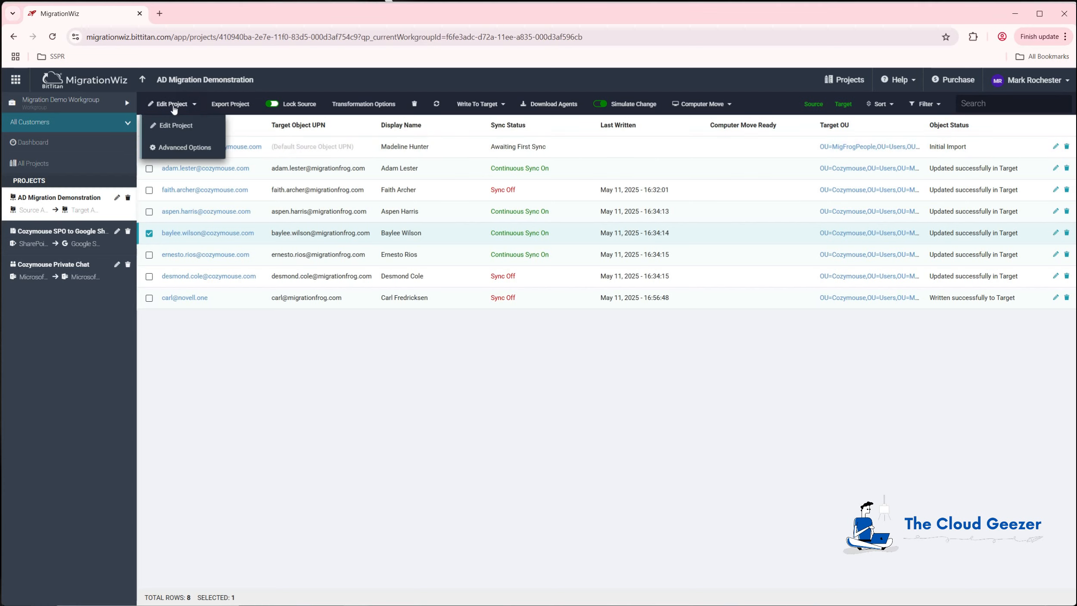
{"action": "left_click", "coordinate": [177, 128]}
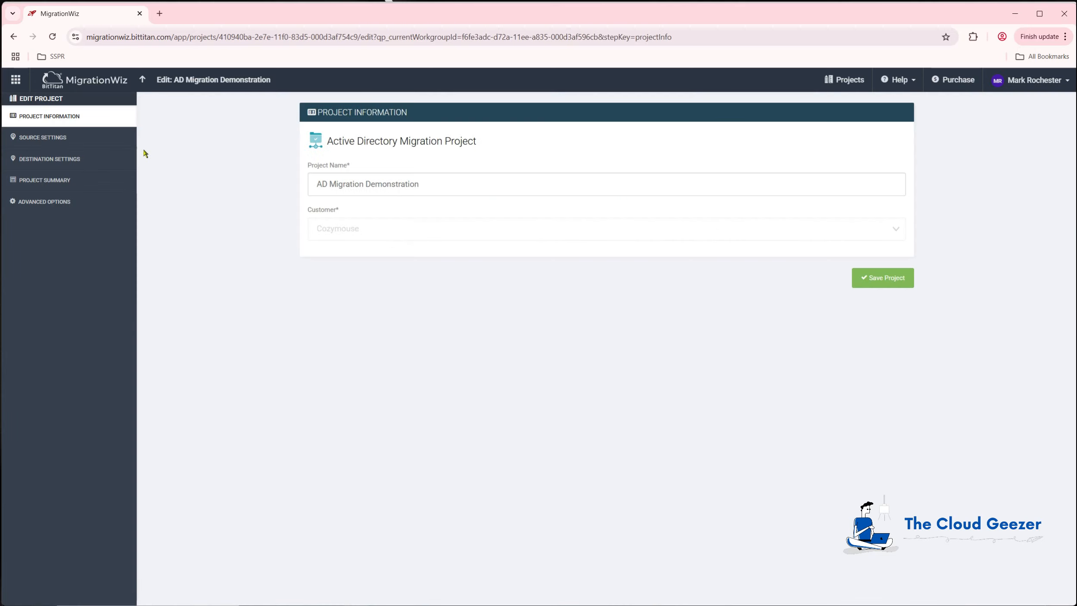
{"action": "left_click", "coordinate": [44, 201]}
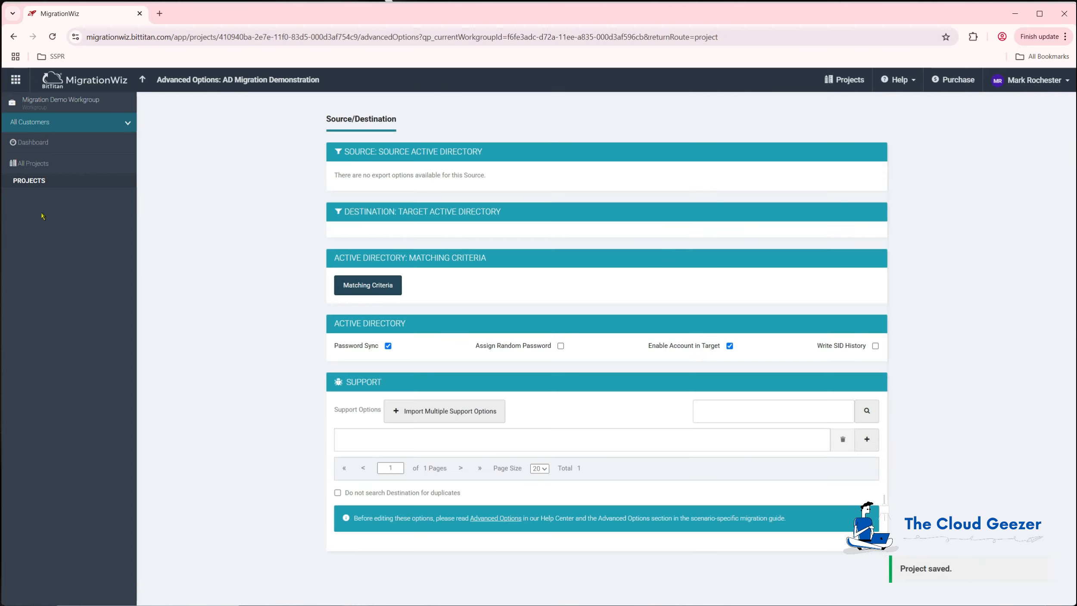
{"action": "left_click", "coordinate": [370, 287]}
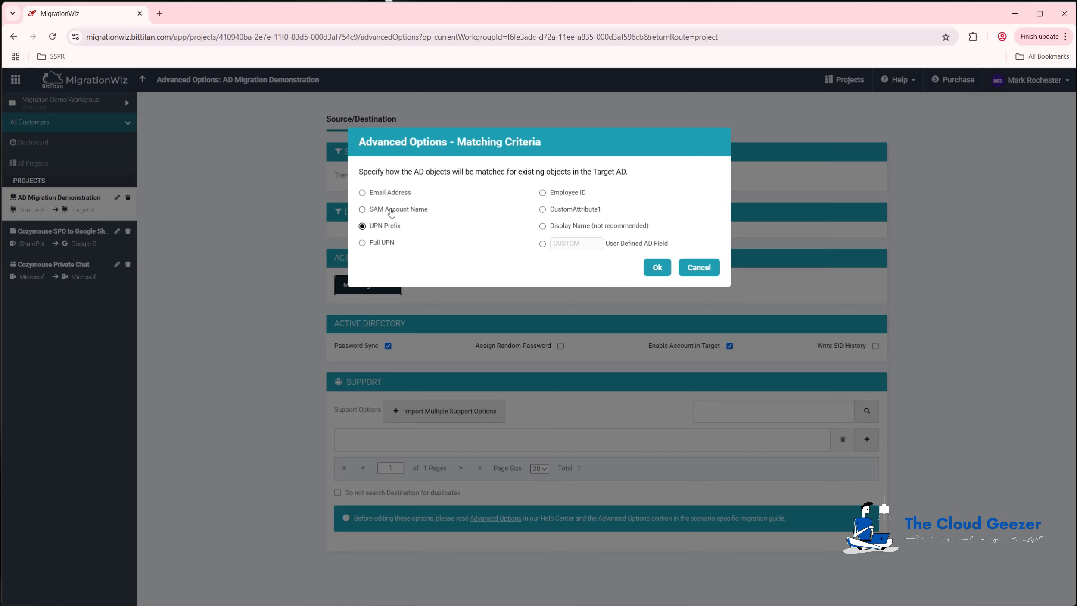
{"action": "left_click", "coordinate": [543, 193]}
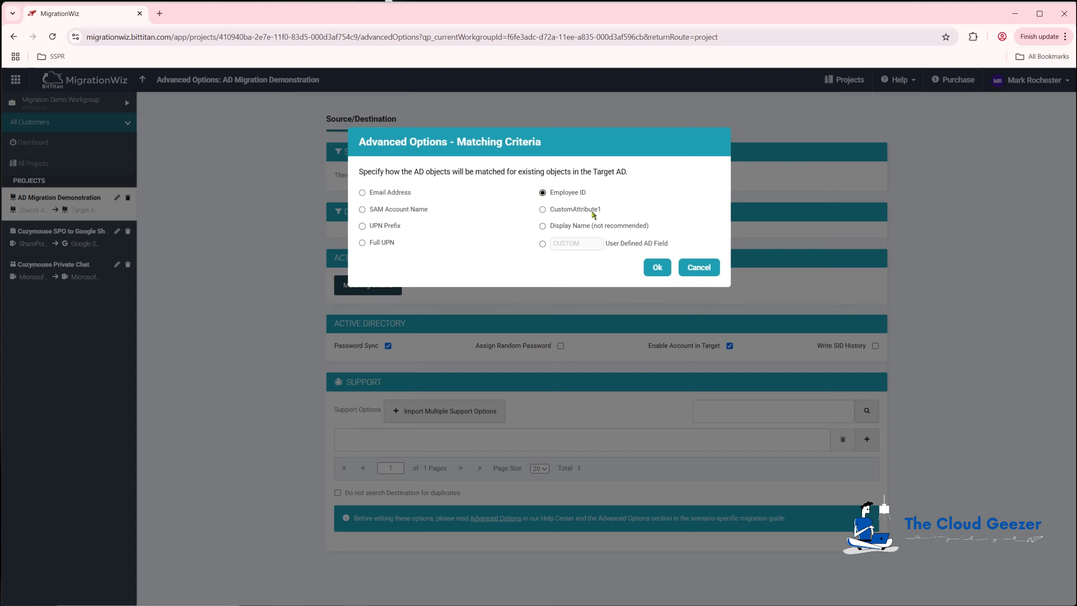
{"action": "left_click", "coordinate": [657, 268]}
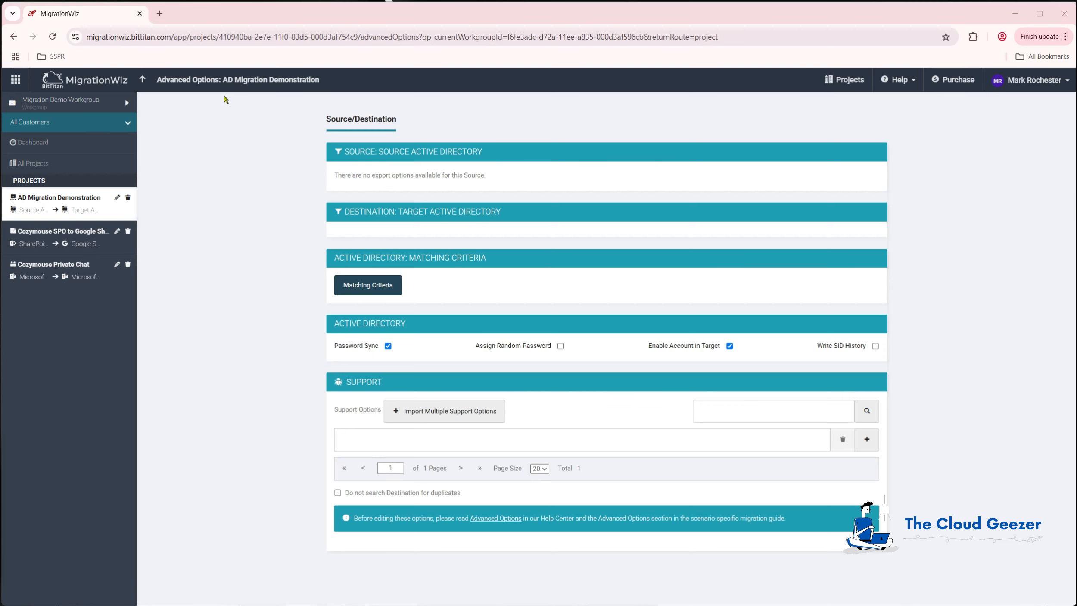
{"action": "left_click", "coordinate": [144, 80]}
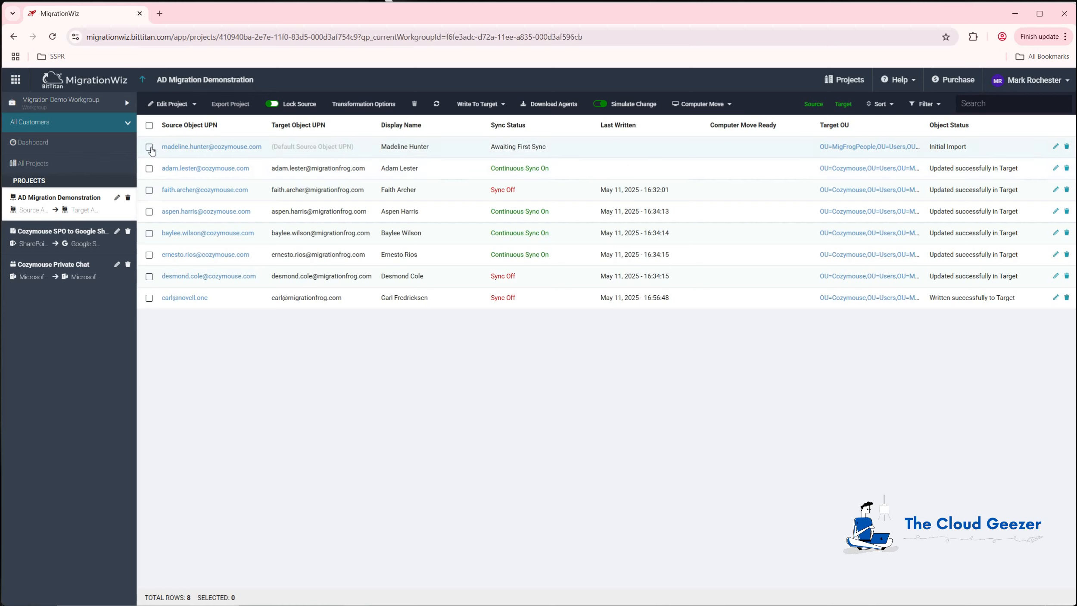
{"action": "left_click", "coordinate": [149, 147]}
{"action": "left_click", "coordinate": [493, 106]}
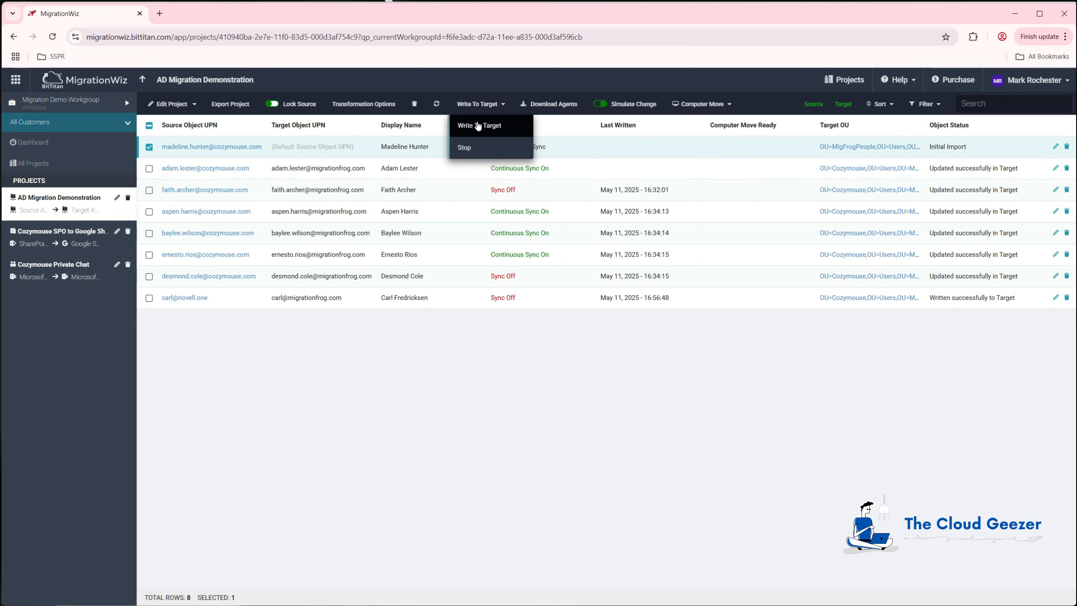
{"action": "left_click", "coordinate": [478, 125]}
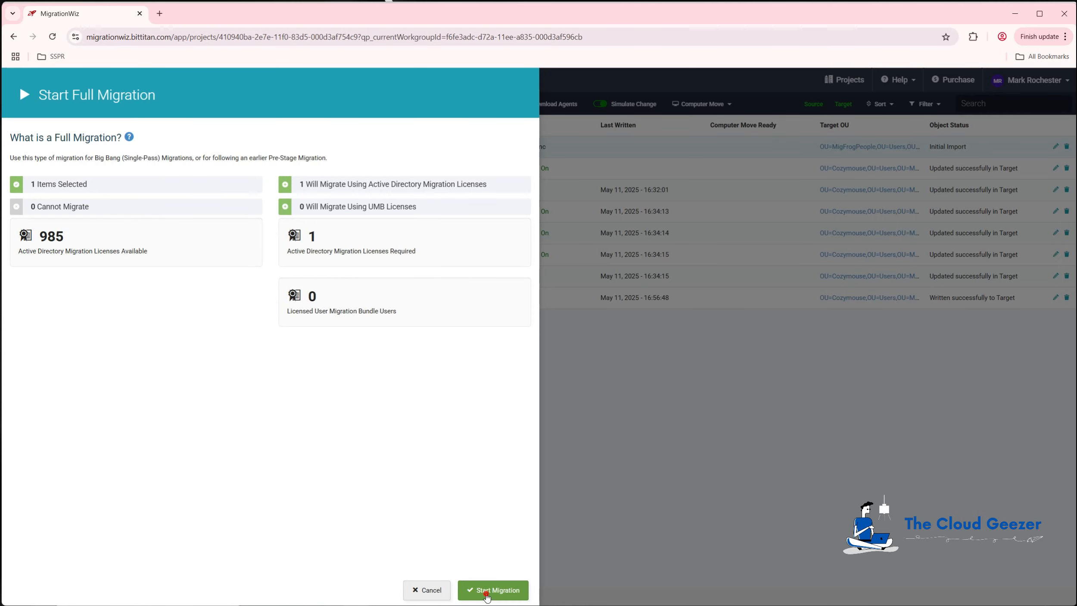
{"action": "left_click", "coordinate": [485, 591]}
Open the target AD agent and trigger a manual heartbeat.
{"action": "left_click", "coordinate": [657, 225]}
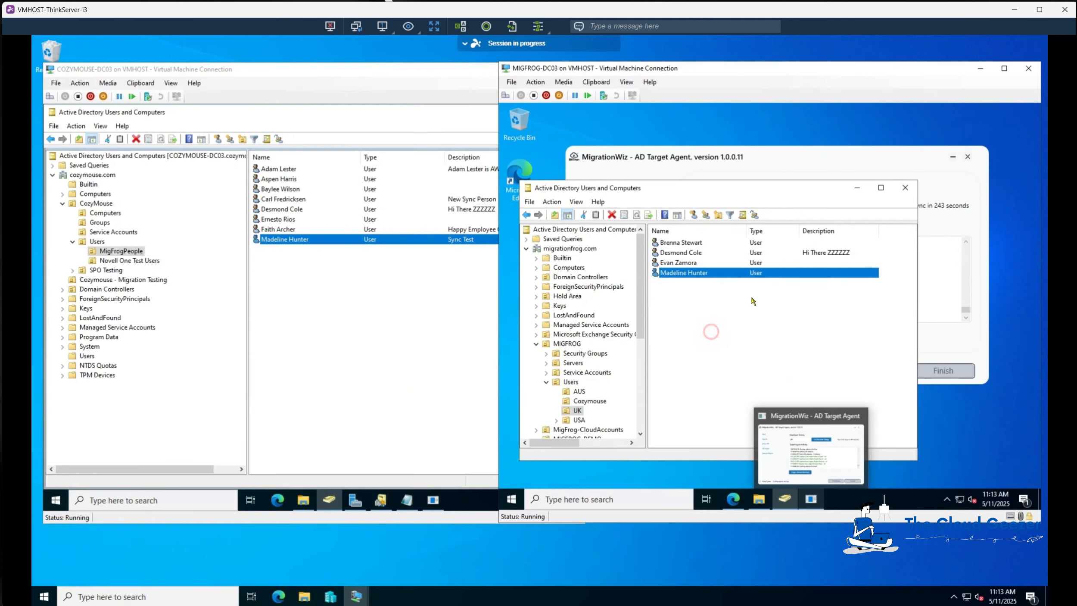
{"action": "left_click", "coordinate": [711, 332]}
{"action": "left_click", "coordinate": [745, 158]}
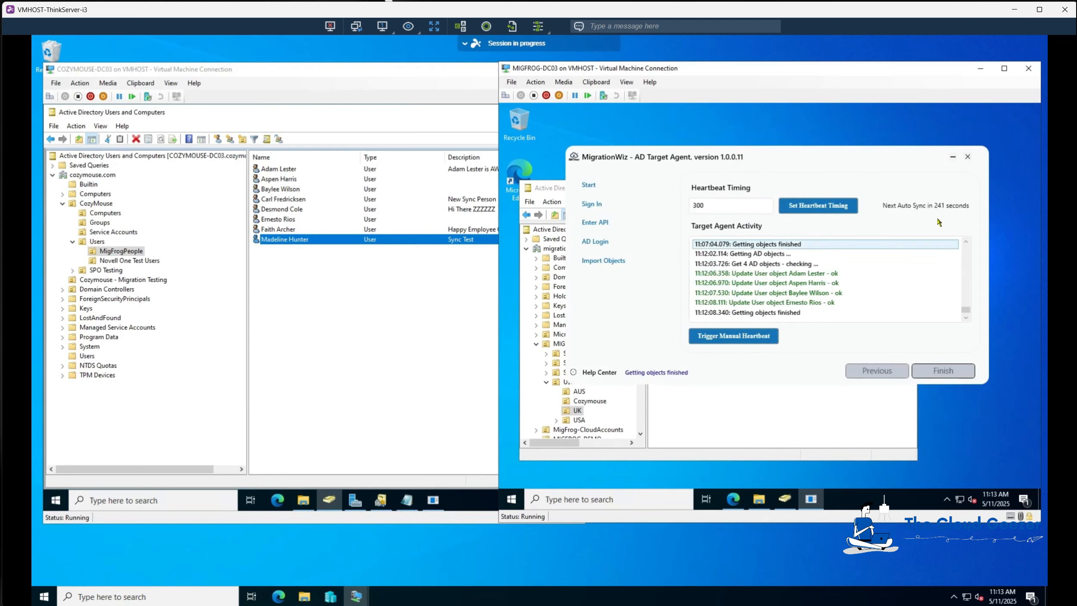
{"action": "left_click", "coordinate": [727, 334]}
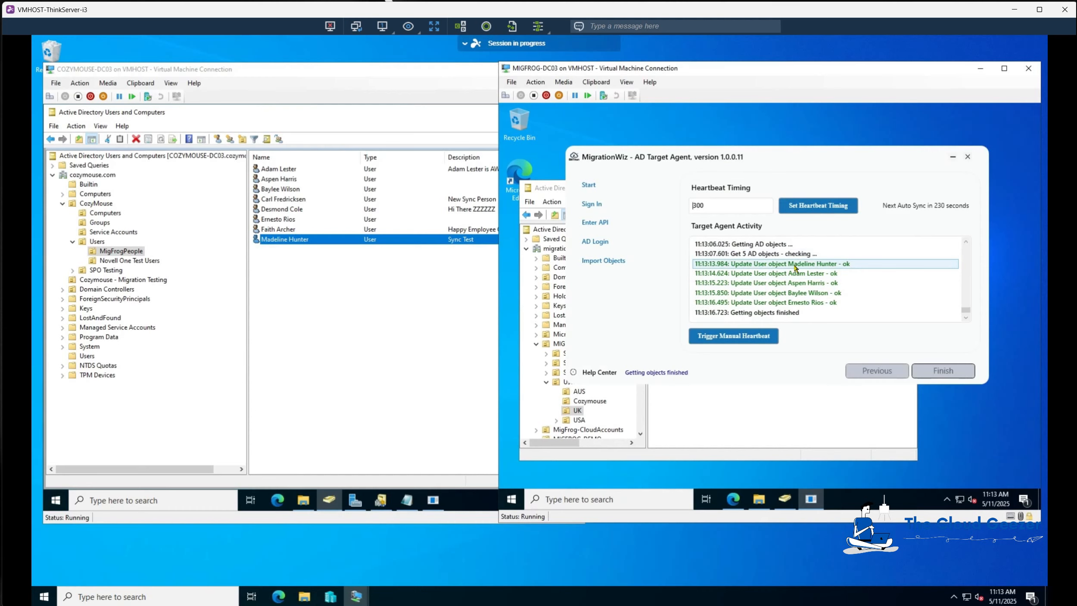
Refresh and check the Cozymouse and UK OUs in the target directory.
{"action": "left_click", "coordinate": [739, 423]}
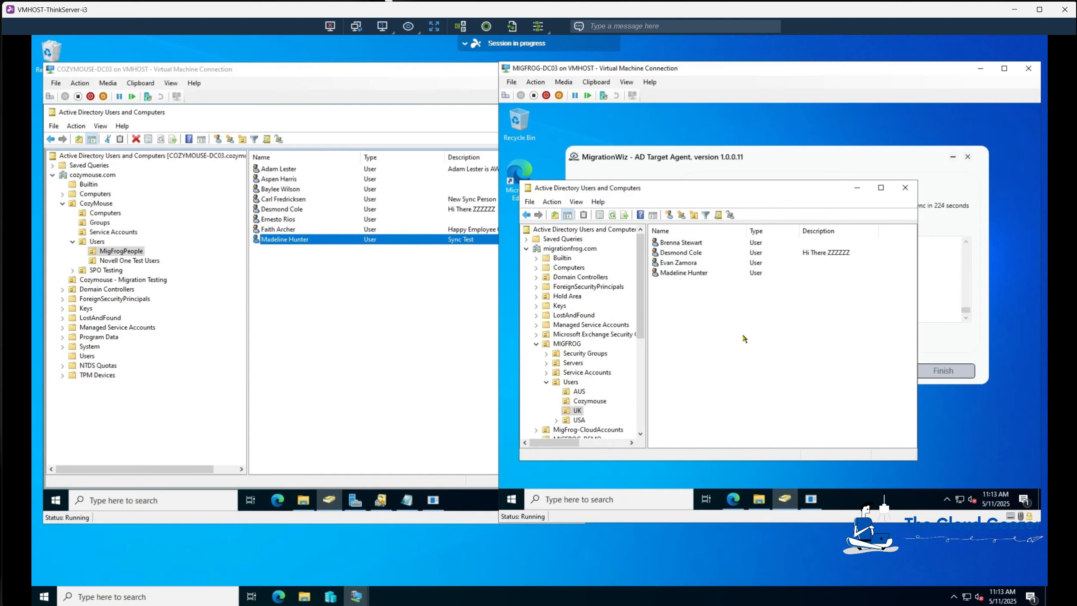
{"action": "left_click", "coordinate": [598, 403]}
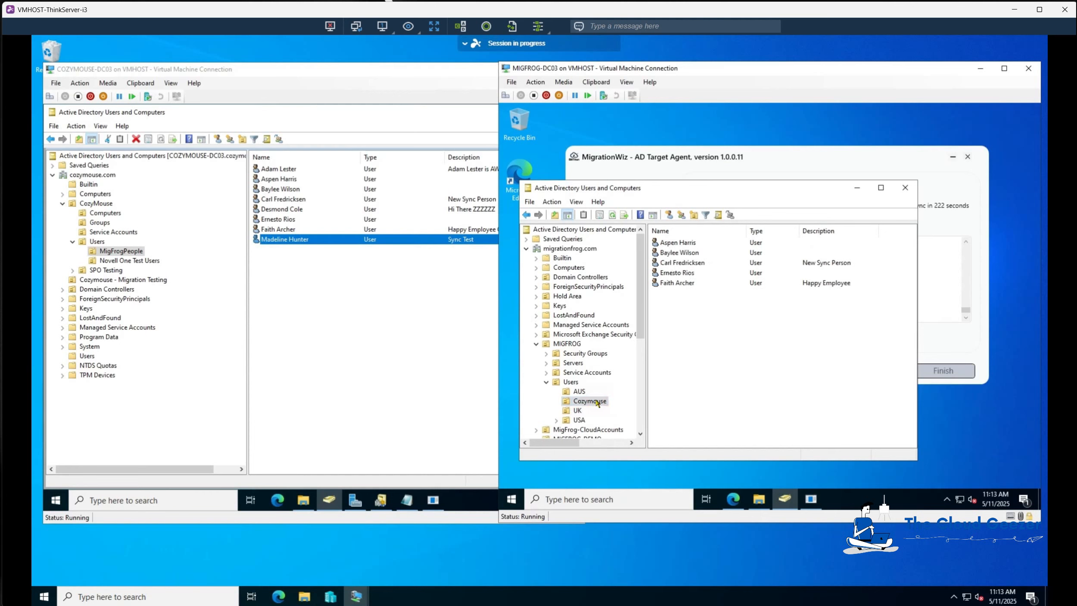
{"action": "left_click", "coordinate": [613, 214]}
{"action": "left_click", "coordinate": [577, 411]}
{"action": "left_click", "coordinate": [613, 214]}
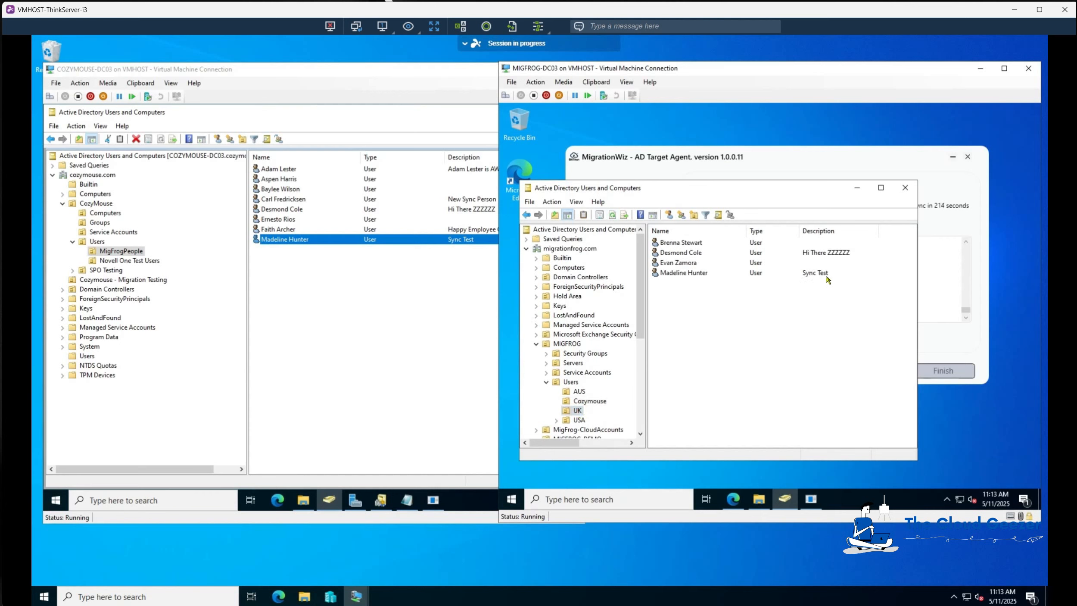
{"action": "double_click", "coordinate": [688, 275]}
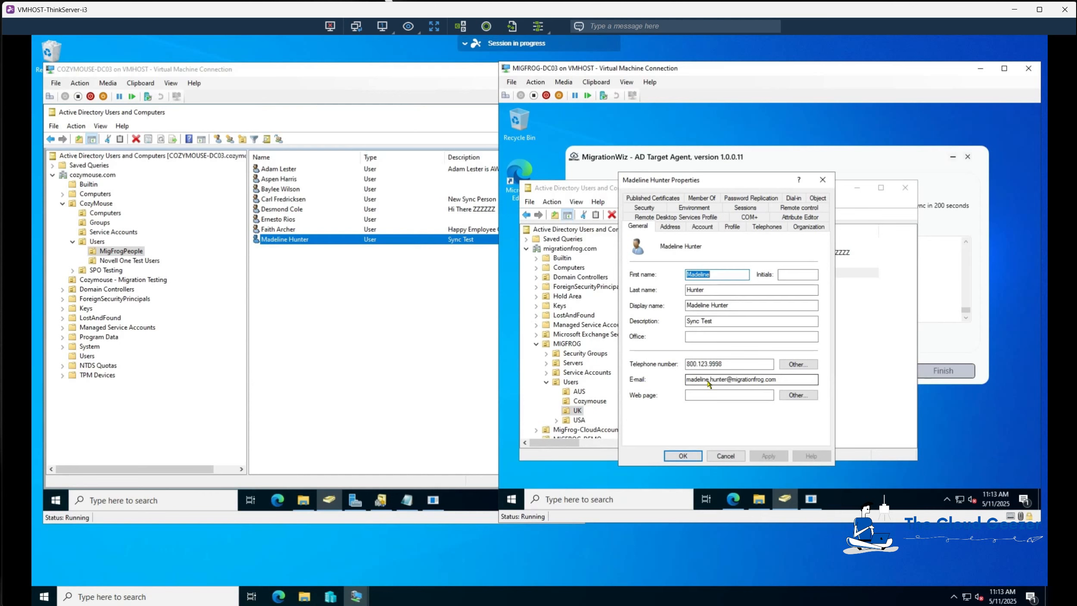
{"action": "left_click", "coordinate": [673, 227]}
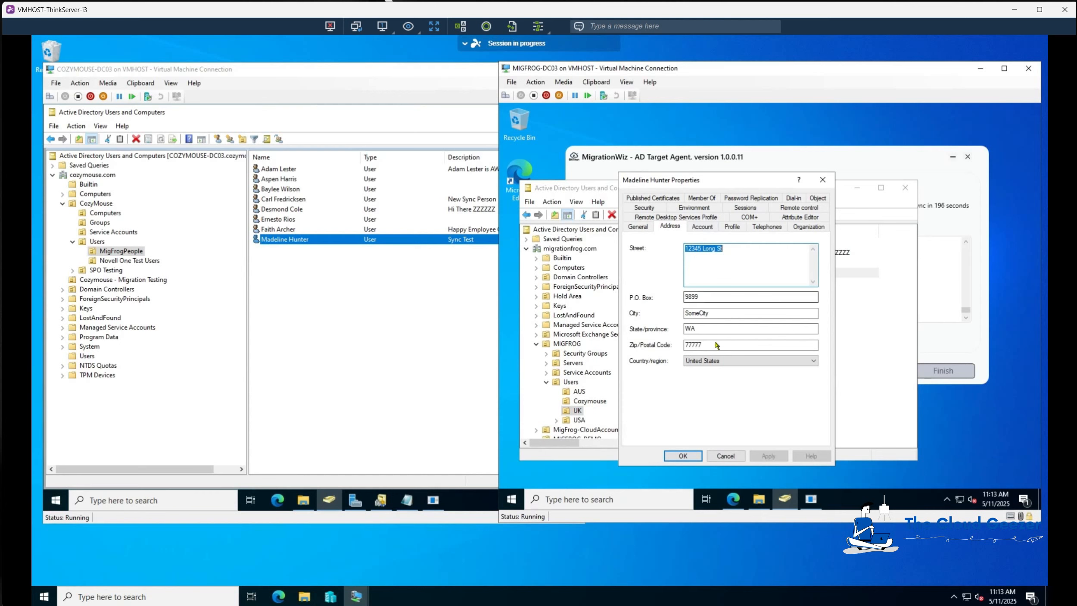
{"action": "left_click", "coordinate": [639, 227]}
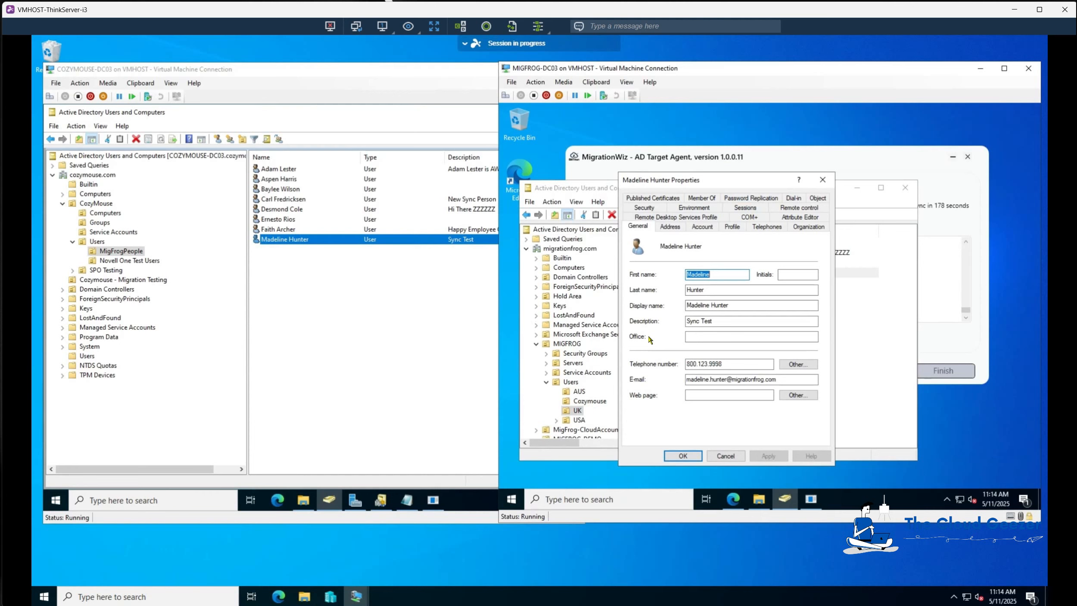
{"action": "left_click", "coordinate": [690, 456]}
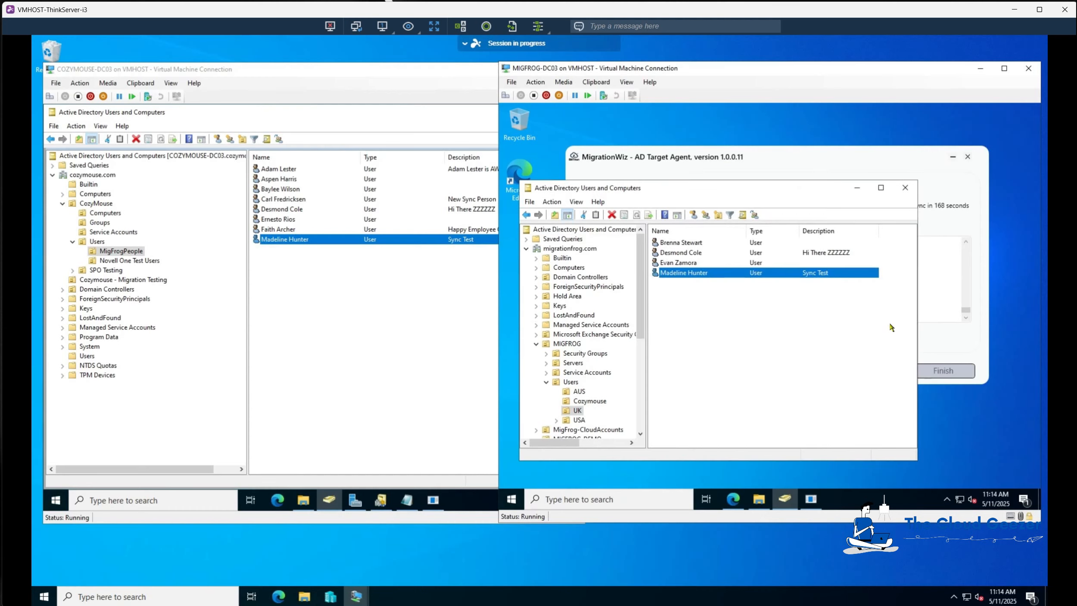